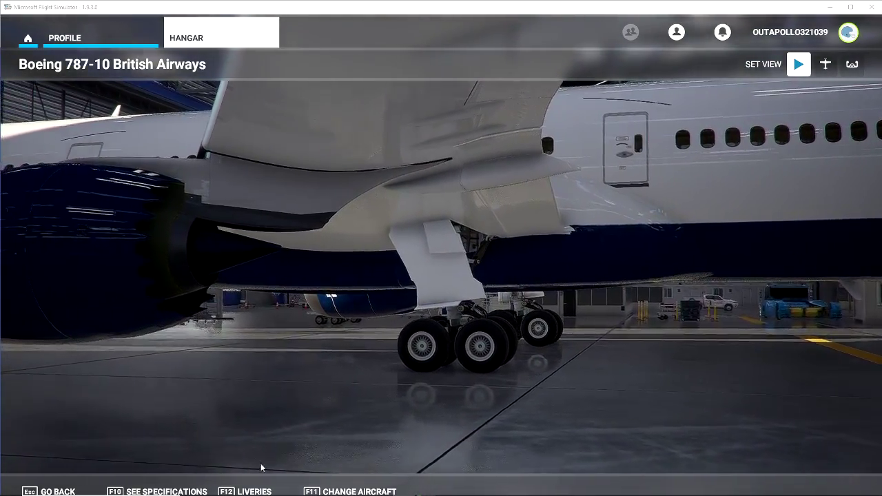
Apply the Air New Zealand BLACK livery to the 787-10 from the livery choices.
left_click(254, 490)
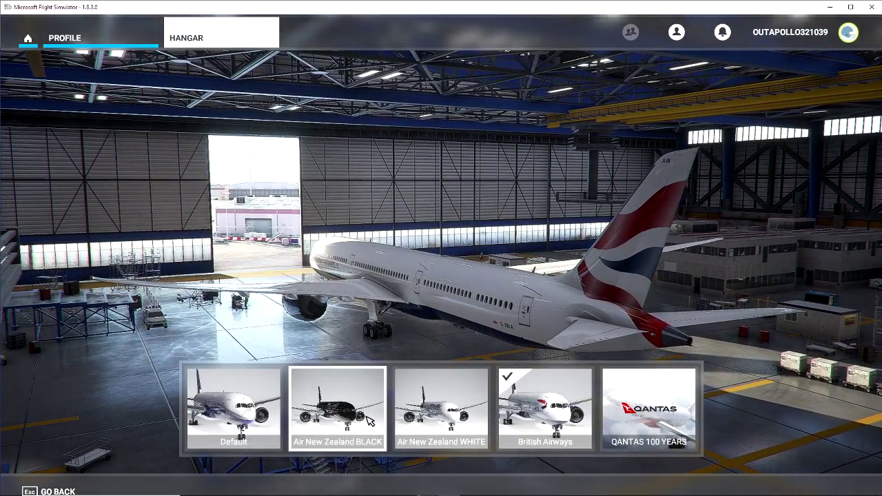
left_click(369, 422)
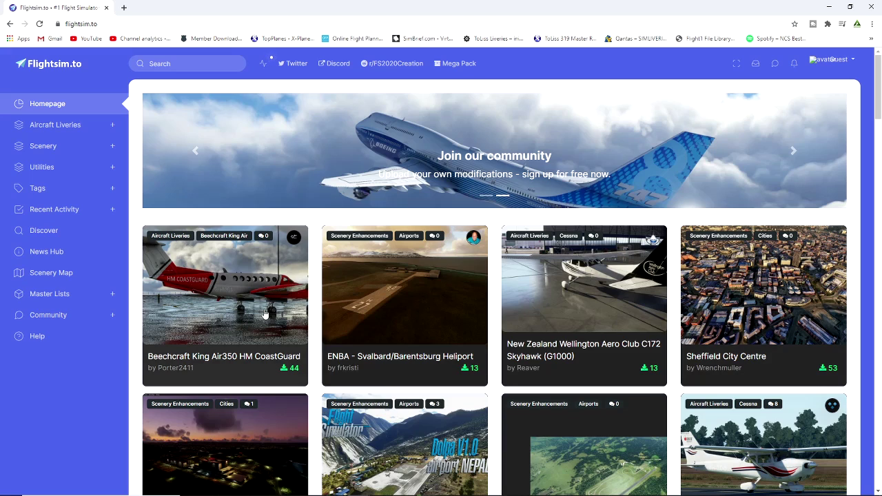
Expand Aircraft Liveries in the Flightsim.to sidebar and open the Diamond liveries listing.
left_click(69, 124)
scroll(67, 207, "down", 2)
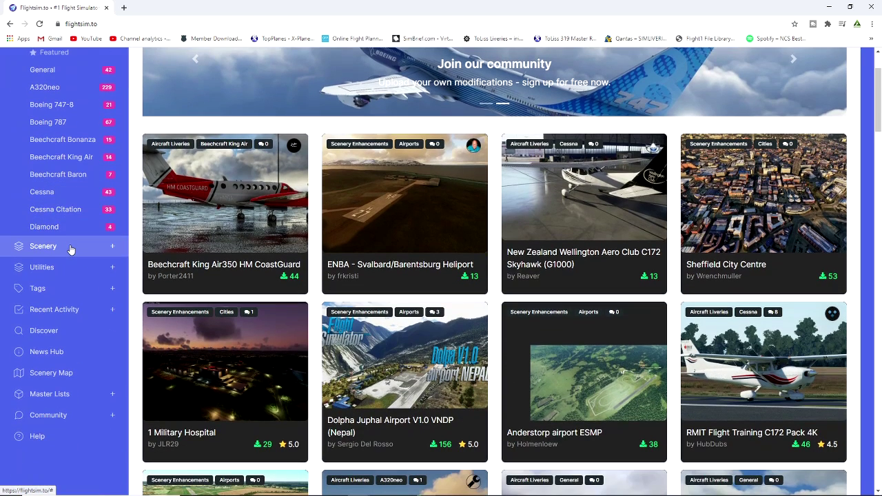
left_click(70, 250)
scroll(72, 269, "down", 2)
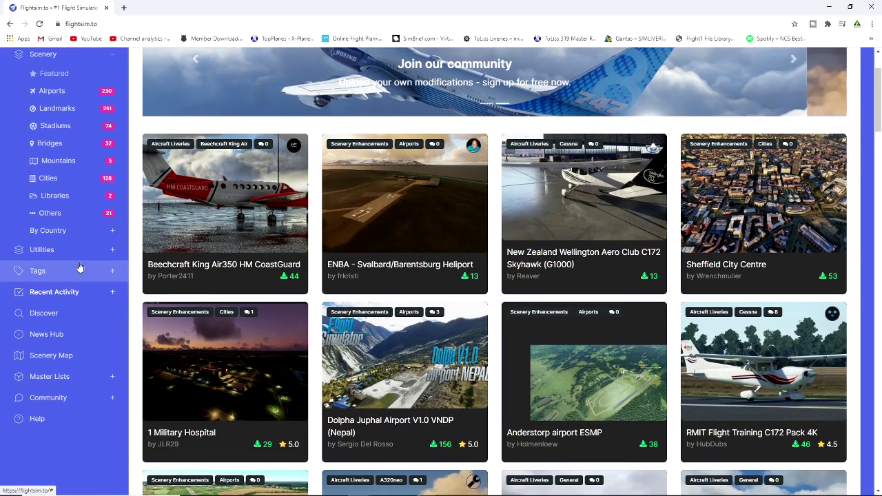
scroll(77, 227, "up", 3)
left_click(69, 124)
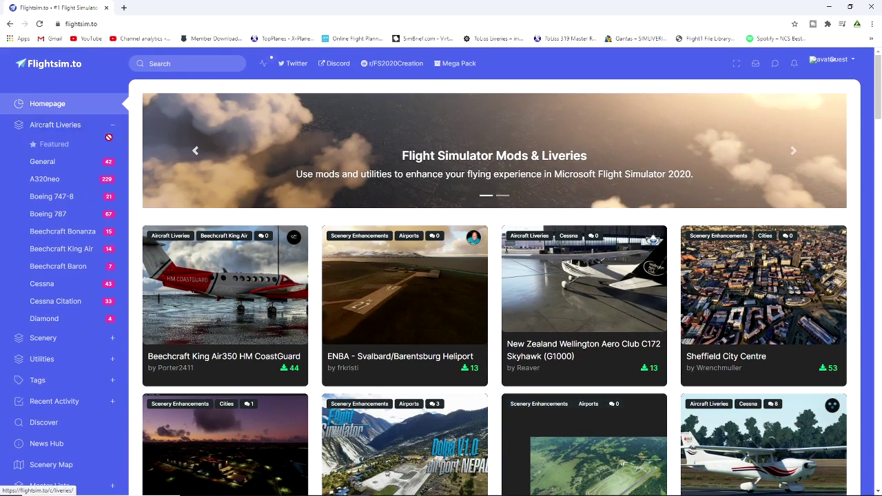
left_click(71, 320)
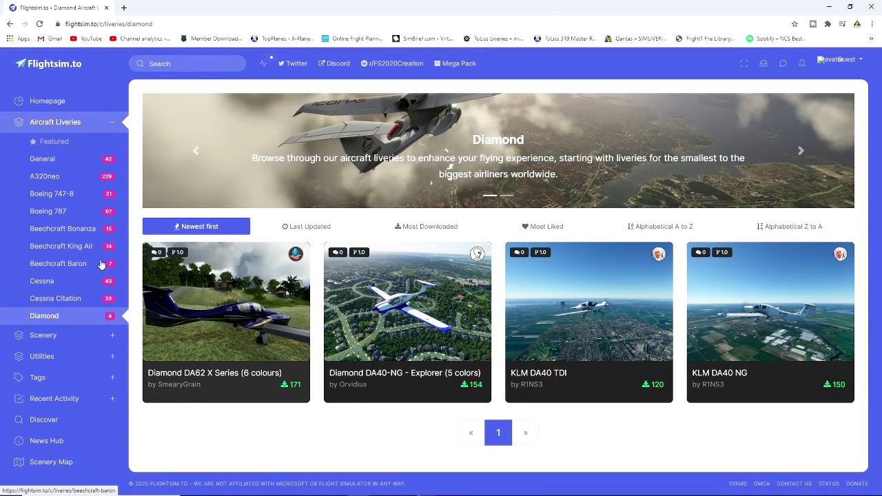
Browse the Beechcraft King Air liveries listing.
left_click(61, 253)
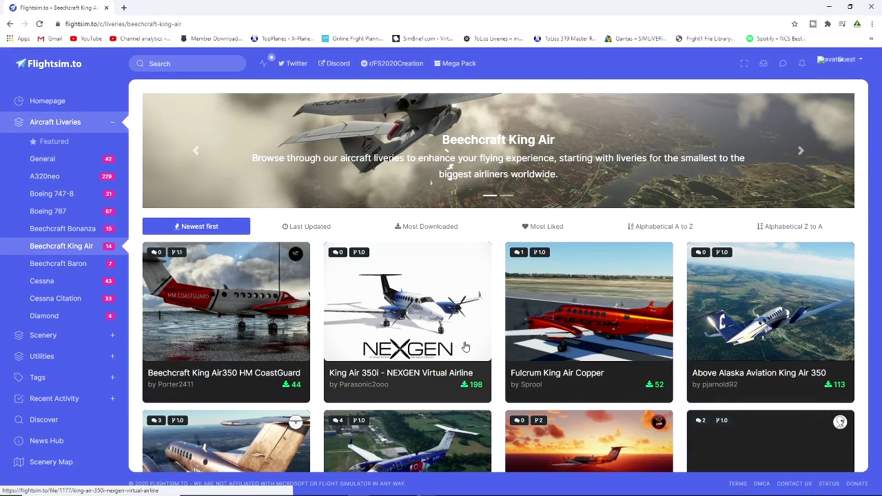
scroll(472, 350, "down", 1)
scroll(473, 350, "down", 3)
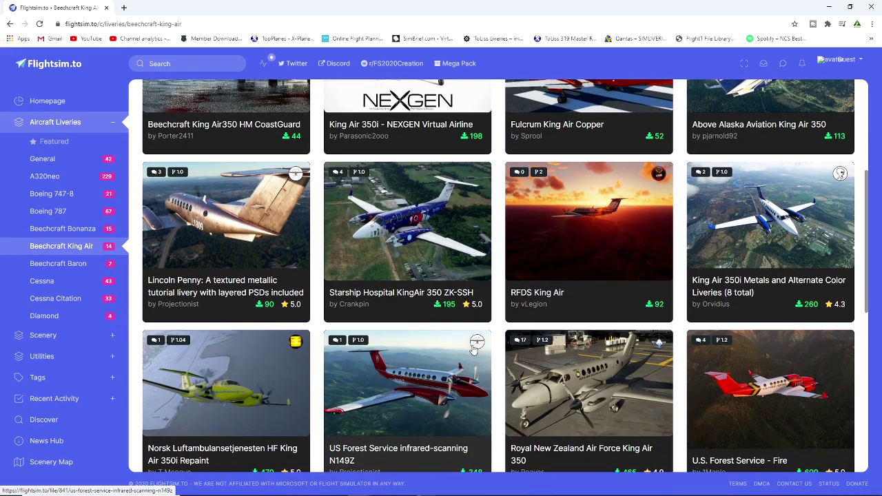
scroll(473, 350, "down", 1)
scroll(473, 350, "up", 3)
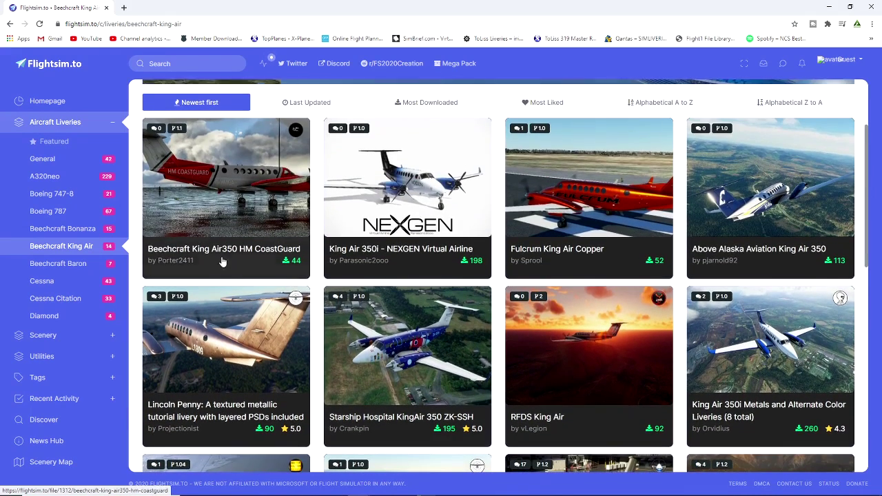
Move on to the Boeing 747-8 liveries and scroll to the Qantas 100 years livery.
left_click(81, 198)
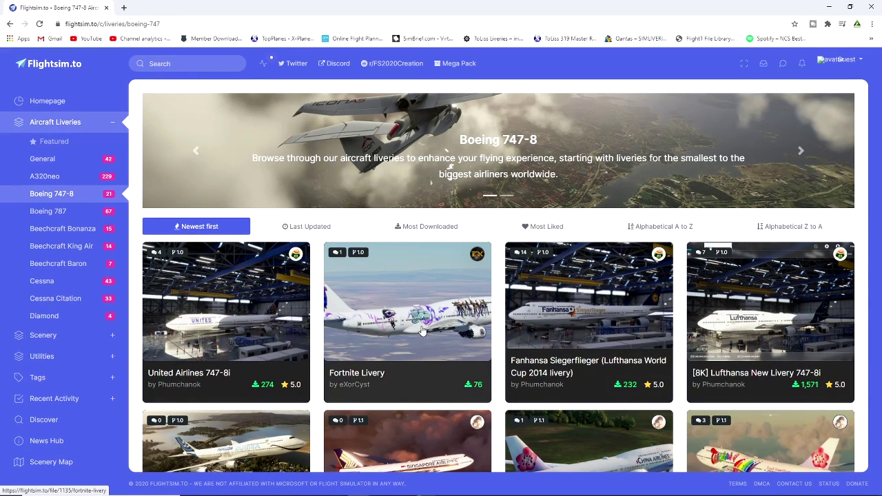
scroll(424, 331, "down", 1)
scroll(423, 332, "up", 1)
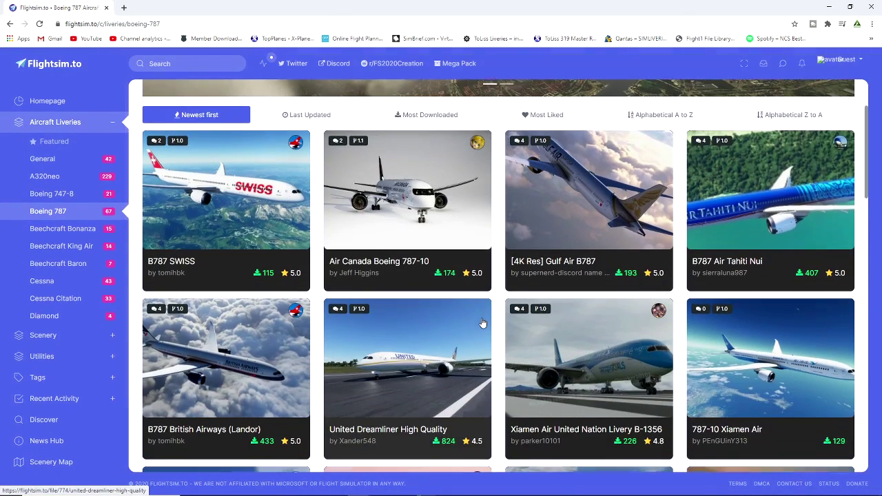
scroll(499, 334, "down", 2)
scroll(538, 334, "down", 3)
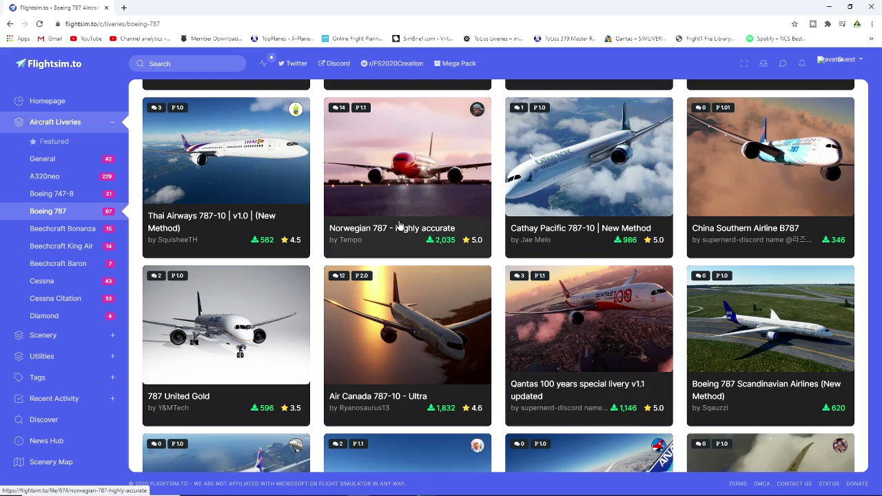
scroll(398, 223, "up", 1)
scroll(402, 227, "up", 2)
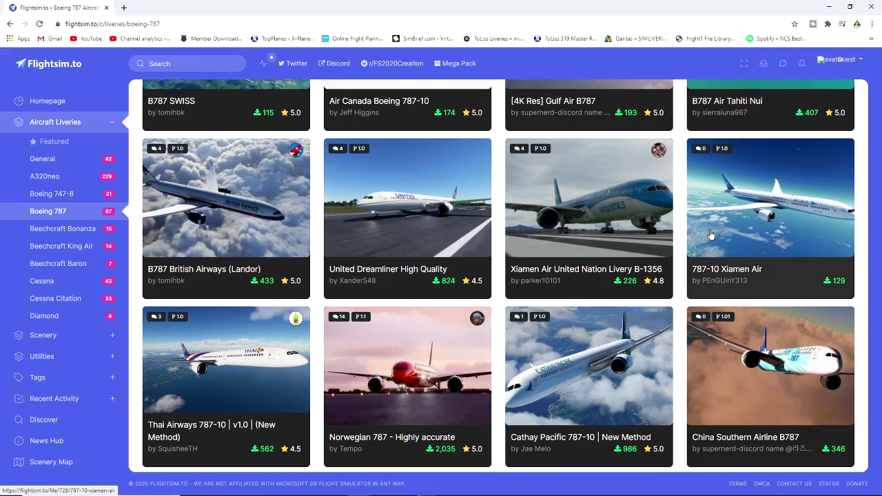
scroll(570, 260, "up", 2)
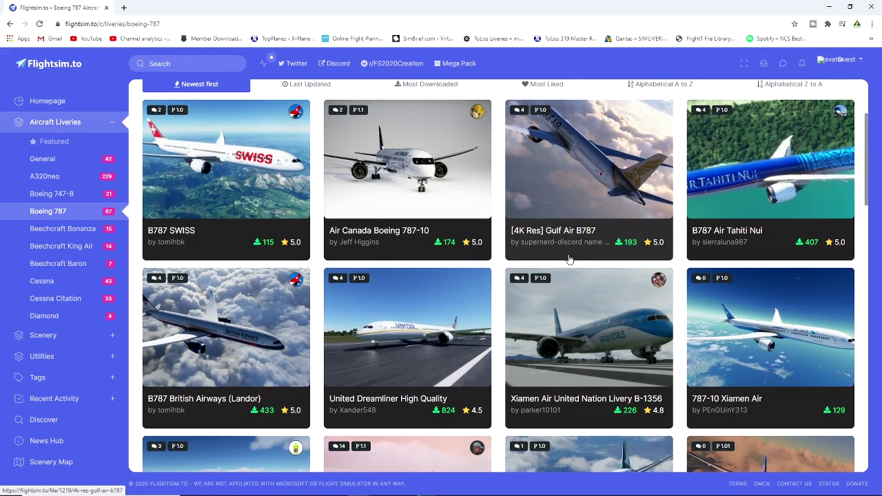
scroll(561, 261, "up", 1)
scroll(586, 290, "down", 5)
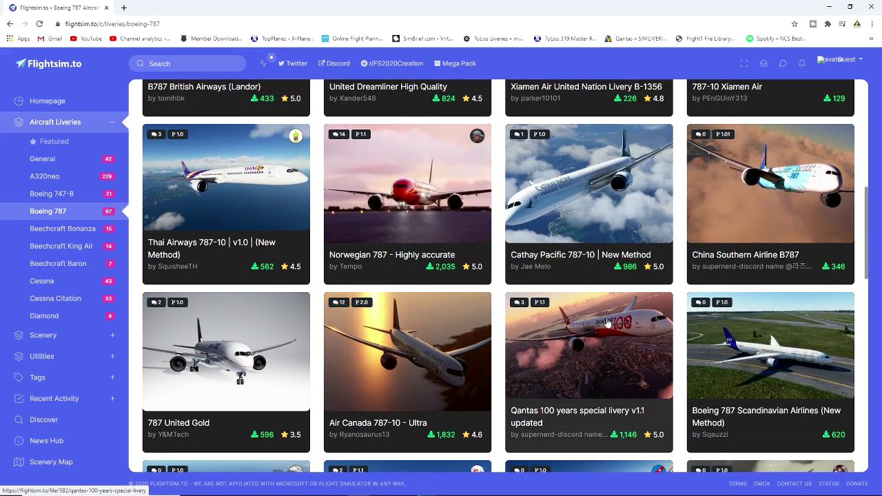
scroll(599, 333, "down", 1)
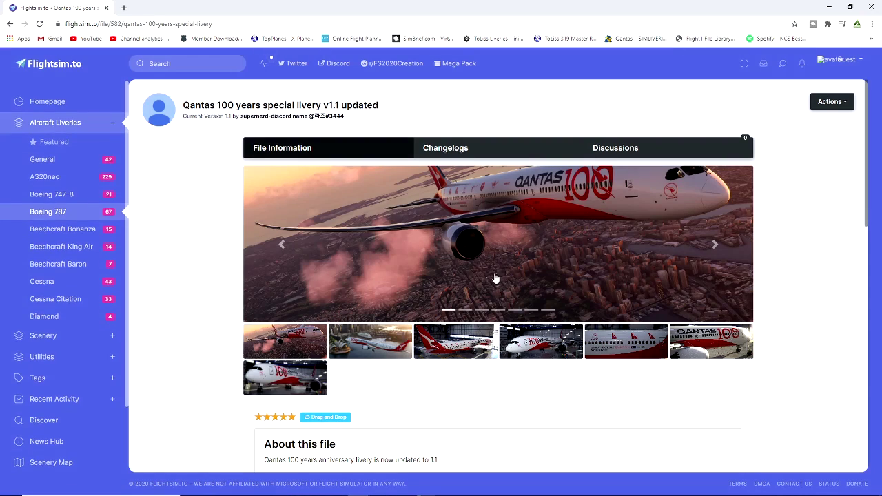
Scroll through the Qantas 100 years livery page and its details.
scroll(441, 345, "down", 1)
scroll(446, 356, "down", 2)
scroll(445, 356, "down", 2)
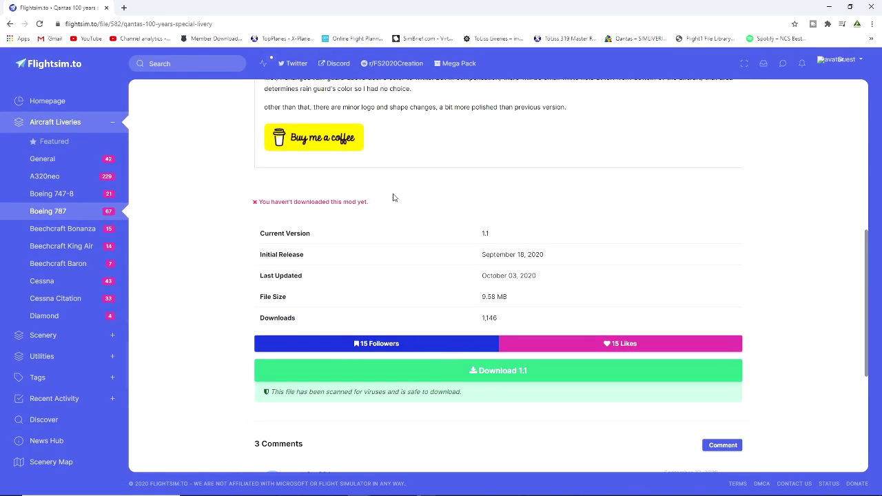
scroll(373, 168, "up", 1)
scroll(482, 186, "up", 1)
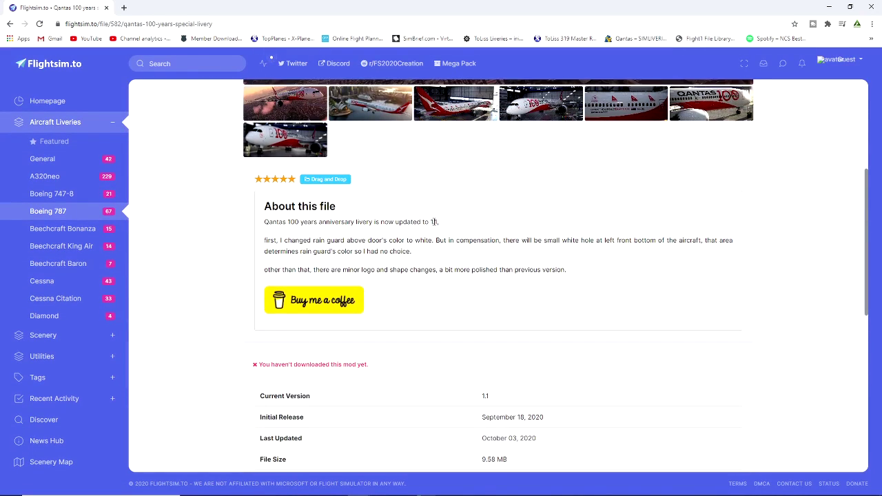
scroll(618, 207, "up", 2)
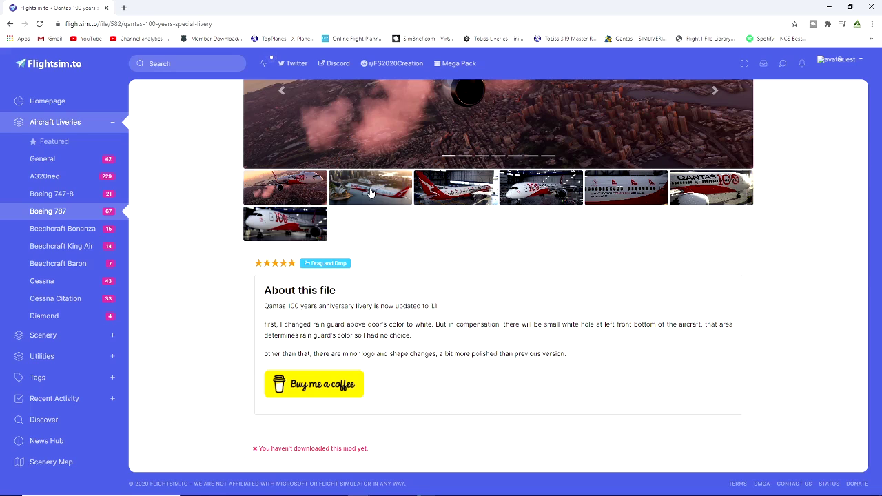
View the second livery screenshot enlarged, then scroll down to the download option.
left_click(371, 193)
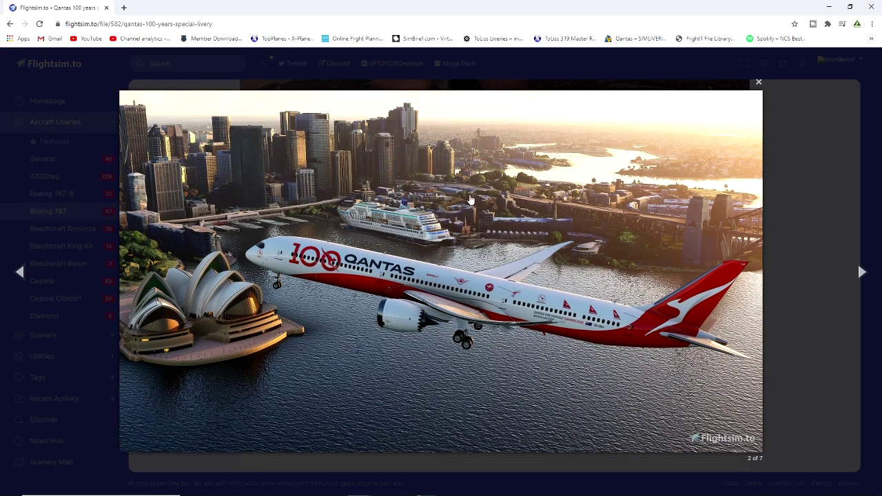
key("Escape")
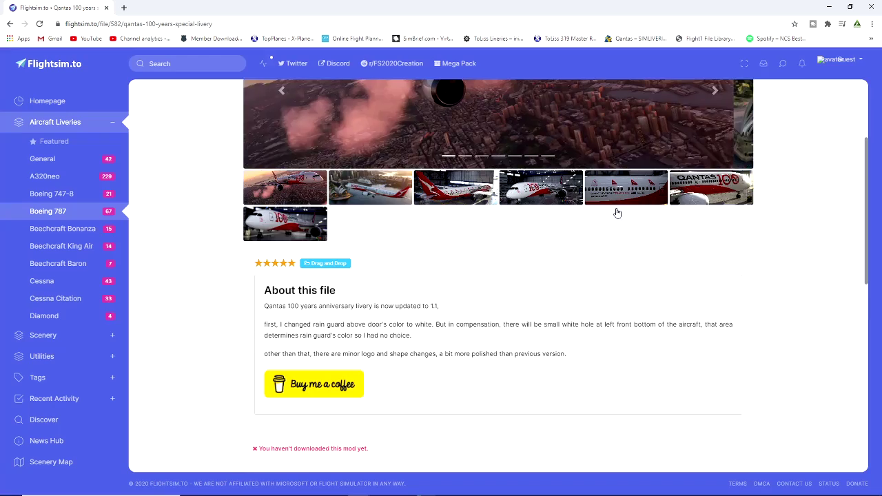
scroll(616, 211, "down", 1)
scroll(462, 314, "down", 2)
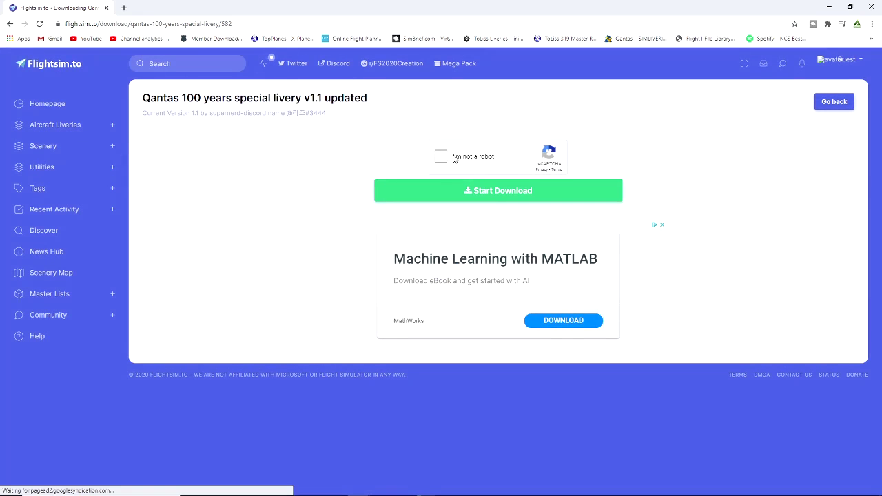
Download the Qantas 100 years livery file, retrying after the failed captcha.
left_click(493, 191)
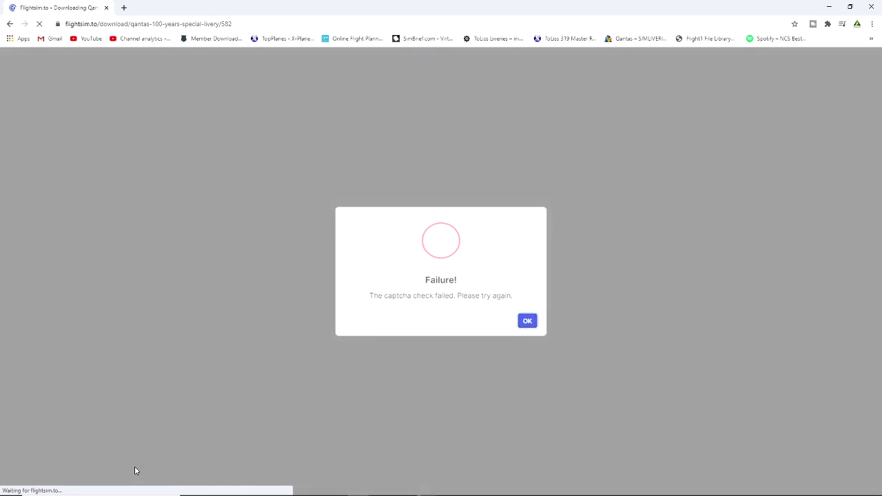
left_click(531, 324)
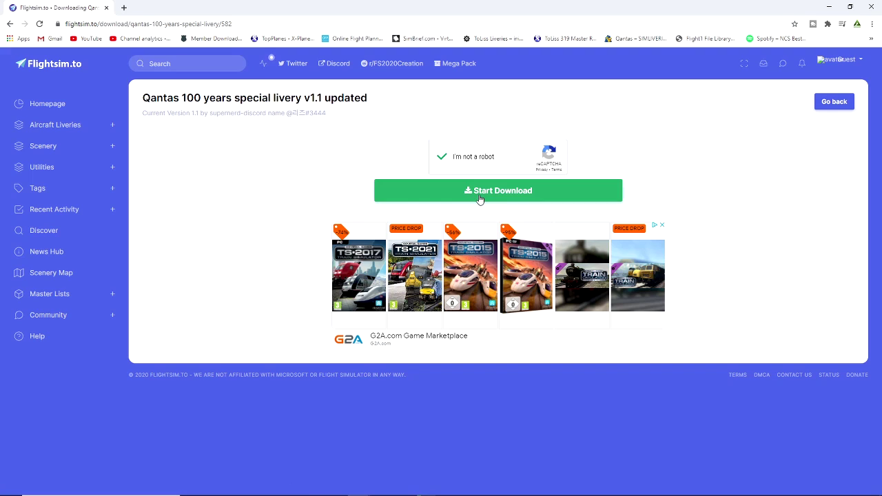
left_click(482, 191)
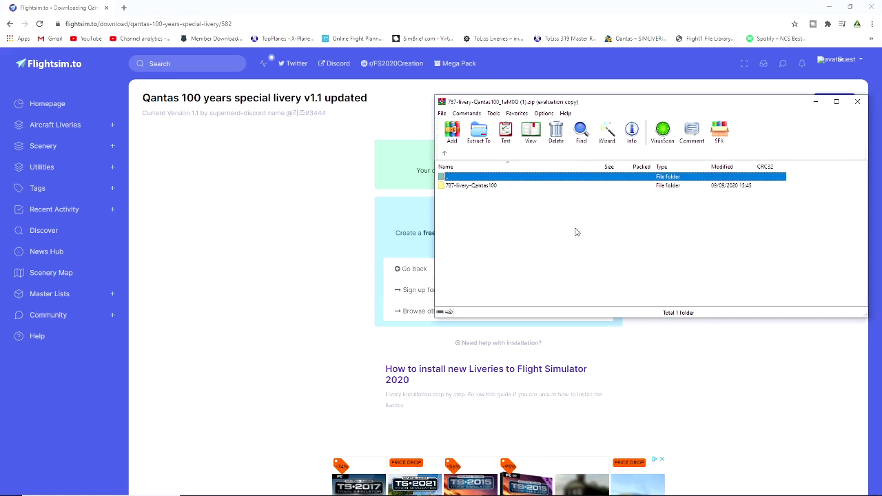
Select the 787-livery-Qantas100 folder in WinRAR and bring up the flightdisc 2020 folder.
left_click(490, 188)
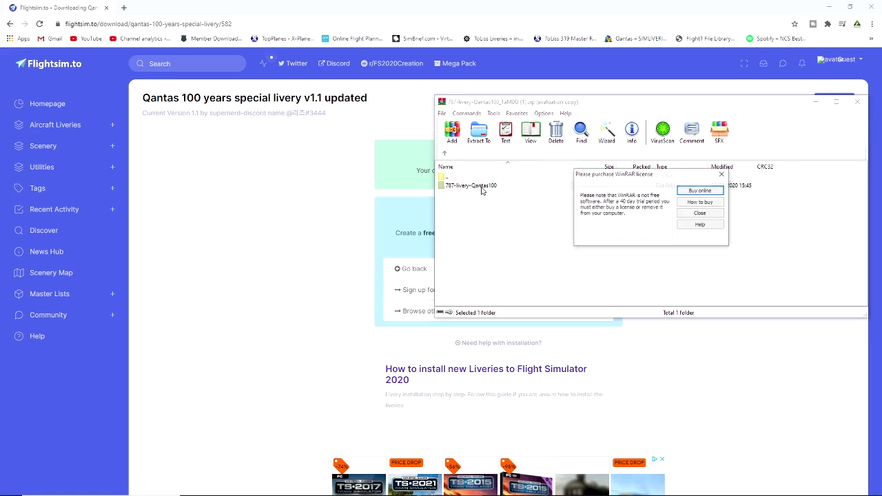
left_click(685, 218)
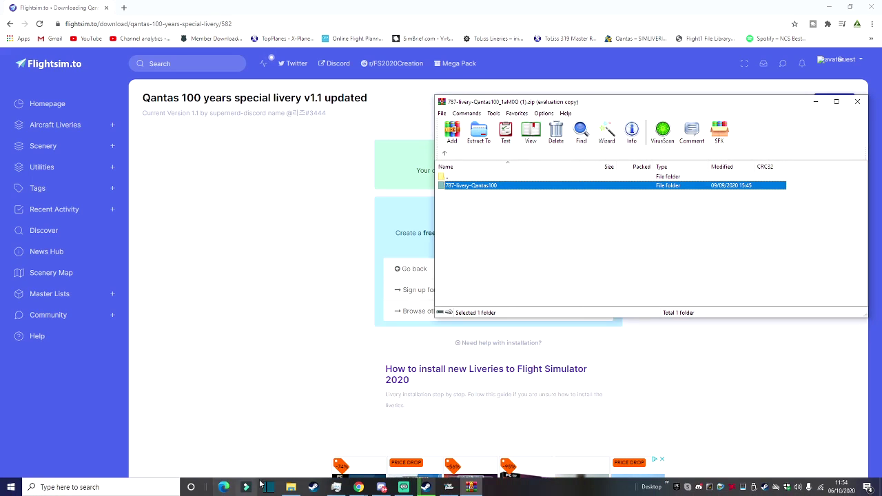
left_click(290, 487)
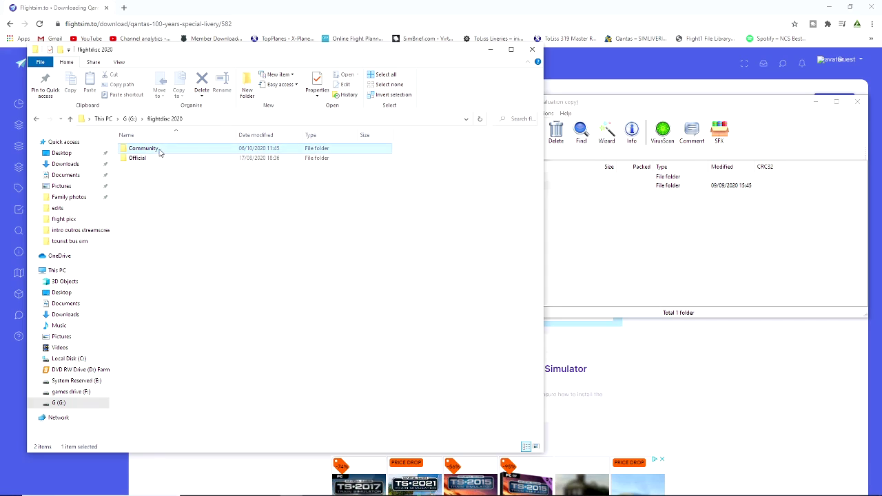
Drag 787-livery-Qantas100 from WinRAR into Community, replace existing files, and minimize Explorer.
double_click(160, 153)
left_click(575, 284)
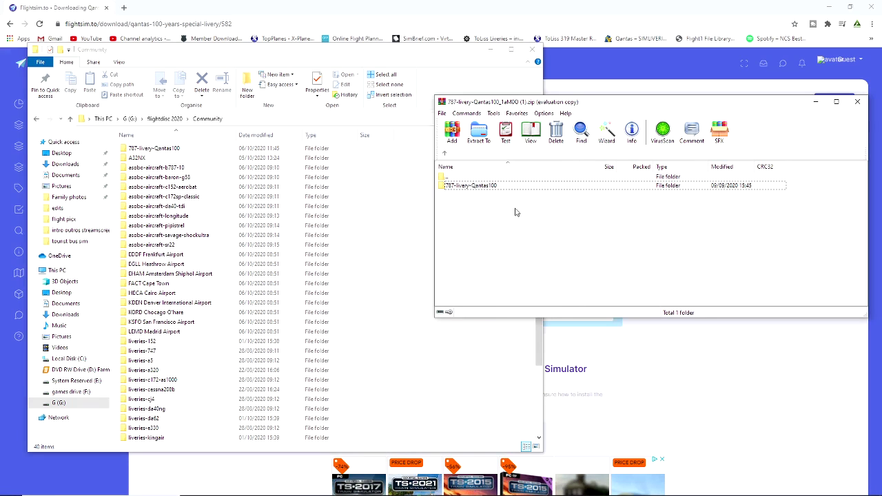
left_click_drag(473, 189, 471, 231)
left_click_drag(444, 370, 444, 369)
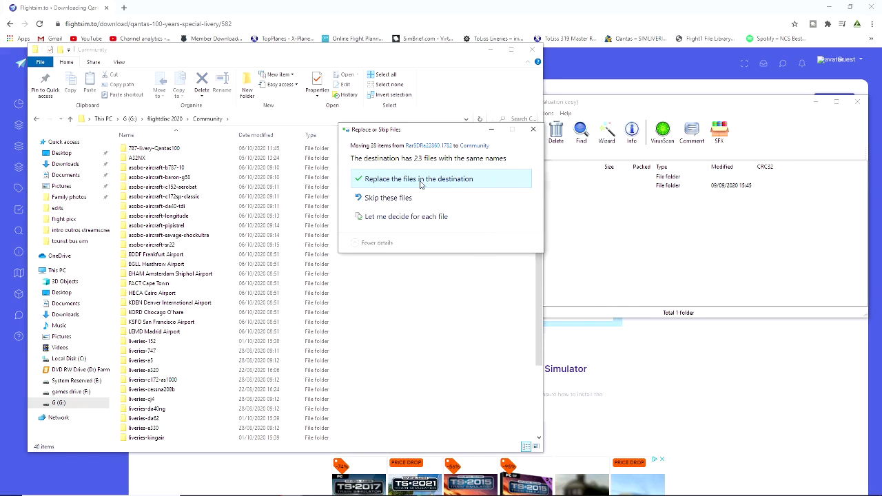
left_click(421, 181)
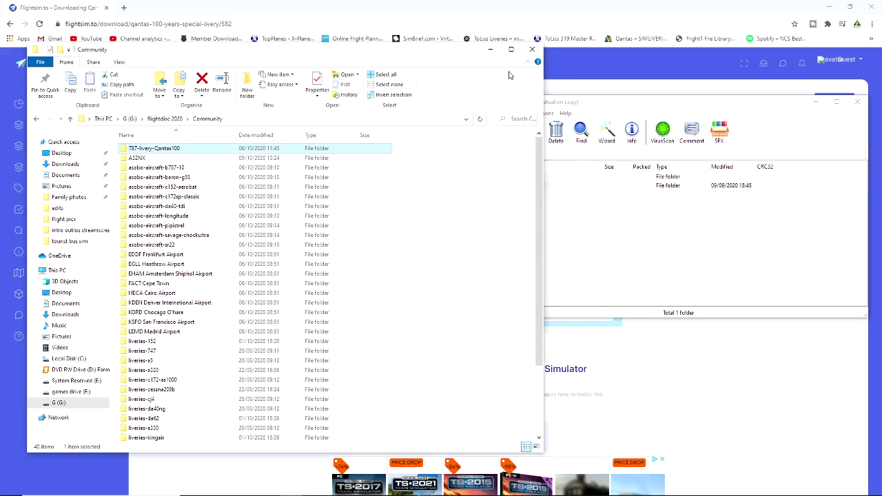
left_click(491, 51)
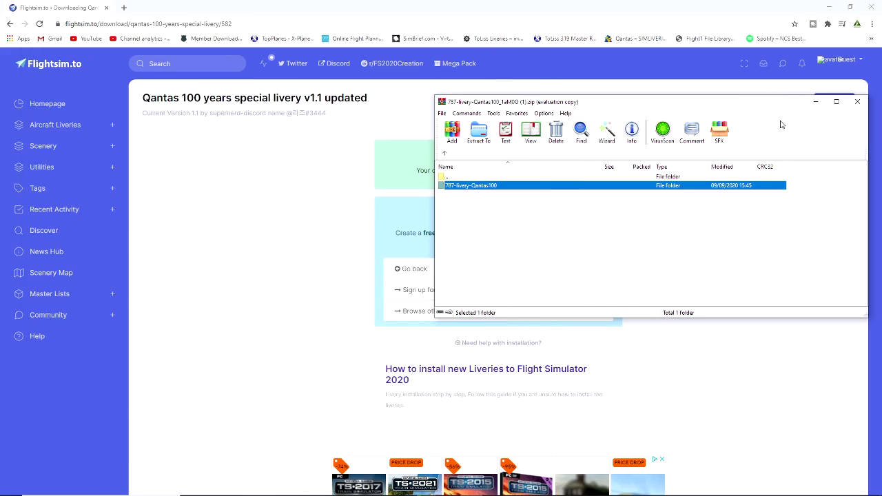